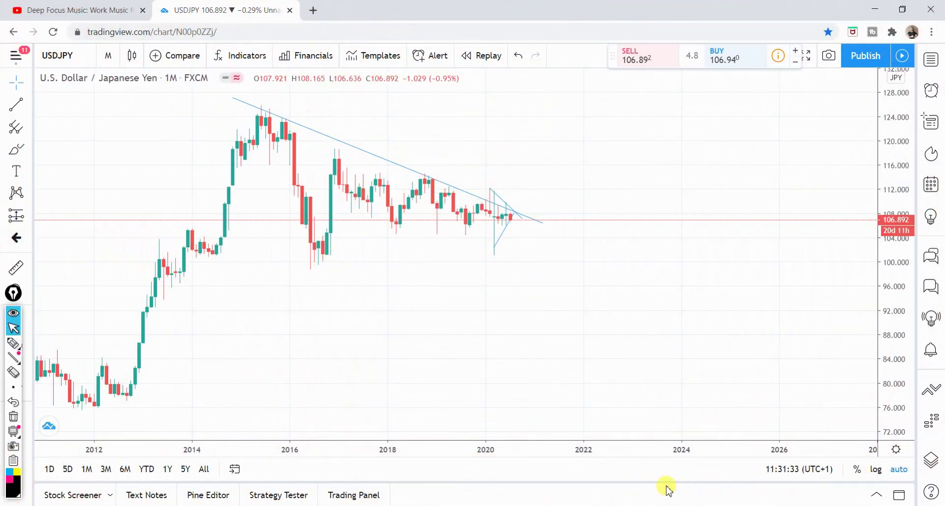
# Circle the 2015 highs along the long descending trendline on the monthly USDJPY chart with the pen, and clear the mark.
pyautogui.moveTo(619, 333); pyautogui.dragTo(489, 217)
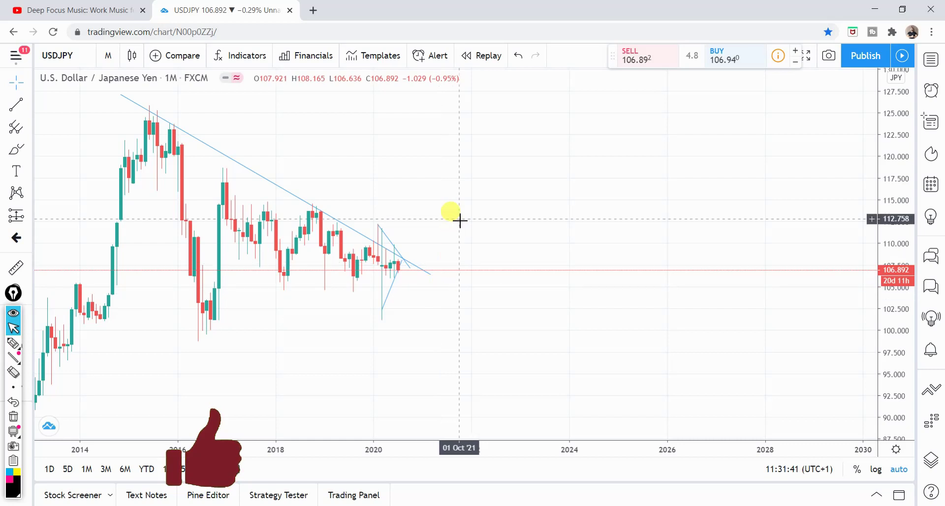
pyautogui.moveTo(417, 197); pyautogui.dragTo(456, 199)
pyautogui.moveTo(582, 201); pyautogui.dragTo(515, 204)
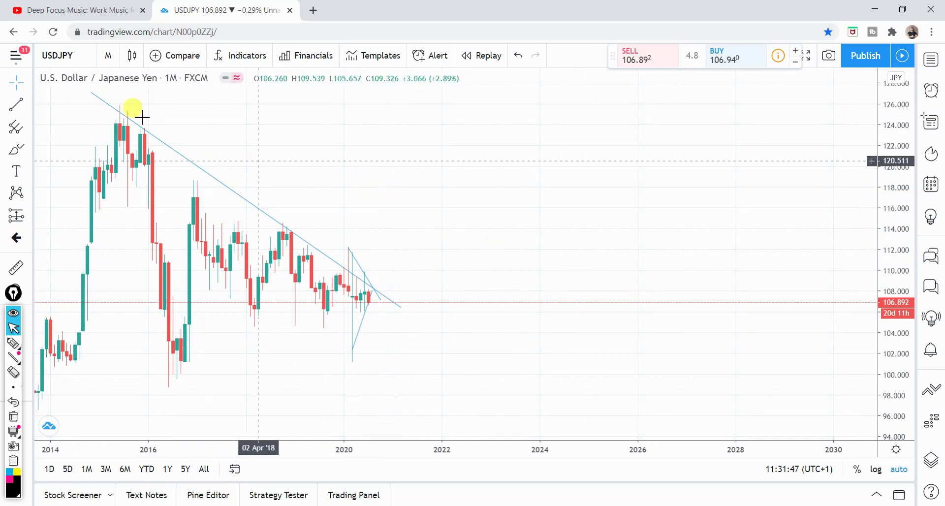
pyautogui.moveTo(400, 249); pyautogui.dragTo(428, 221)
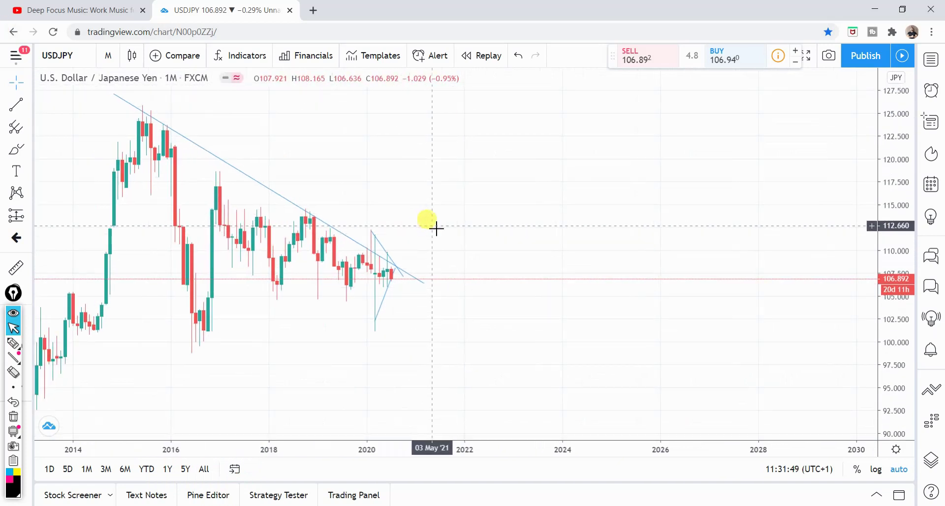
pyautogui.moveTo(346, 158); pyautogui.dragTo(418, 169)
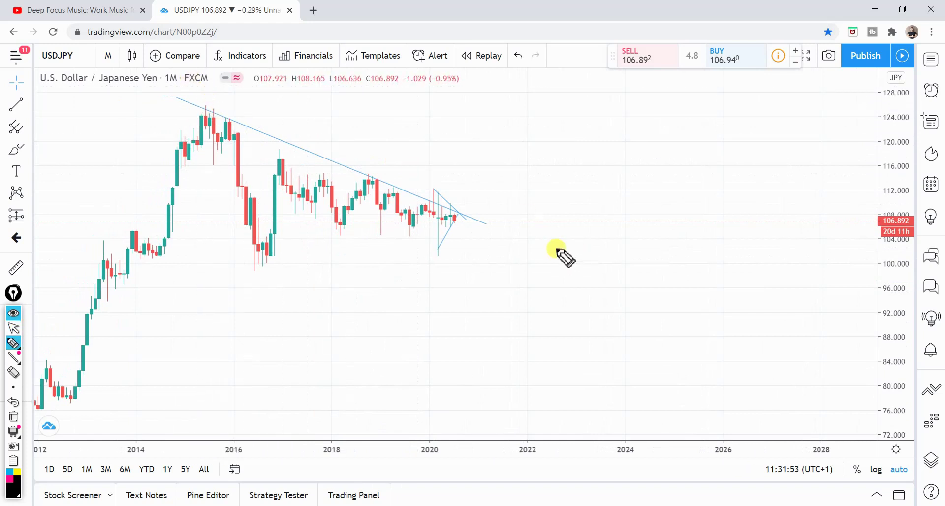
pyautogui.moveTo(200, 105); pyautogui.dragTo(224, 106)
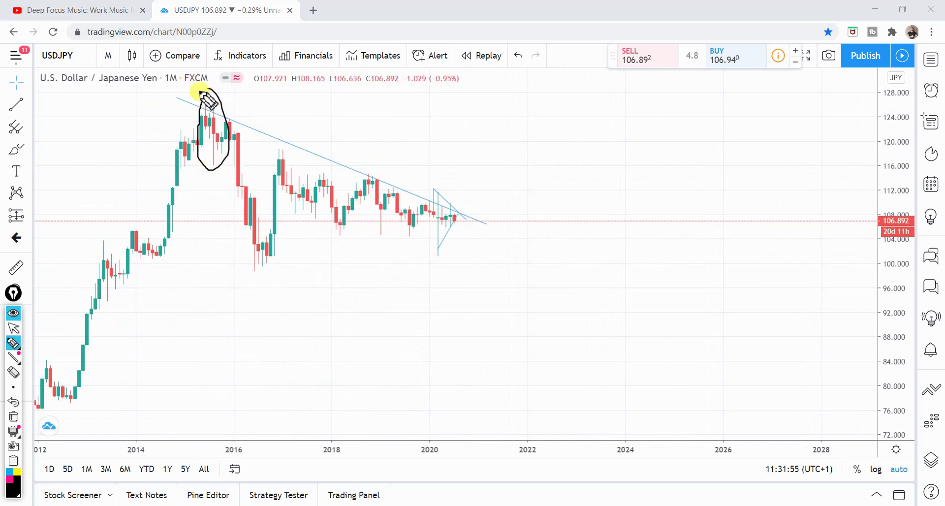
pyautogui.hotkey('ctrl', 'shift', '7')
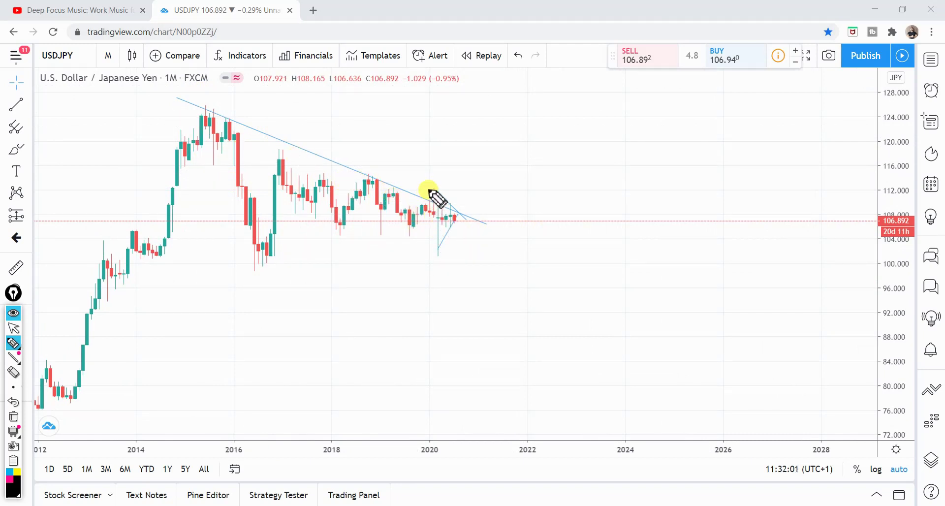
# Circle the early-2020 candle wicks that poke above the long descending trendline, and clear the pen mark.
pyautogui.hotkey('ctrl', 'shift', '2')
pyautogui.scroll(4, 445, 225)
pyautogui.moveTo(425, 197); pyautogui.dragTo(571, 224)
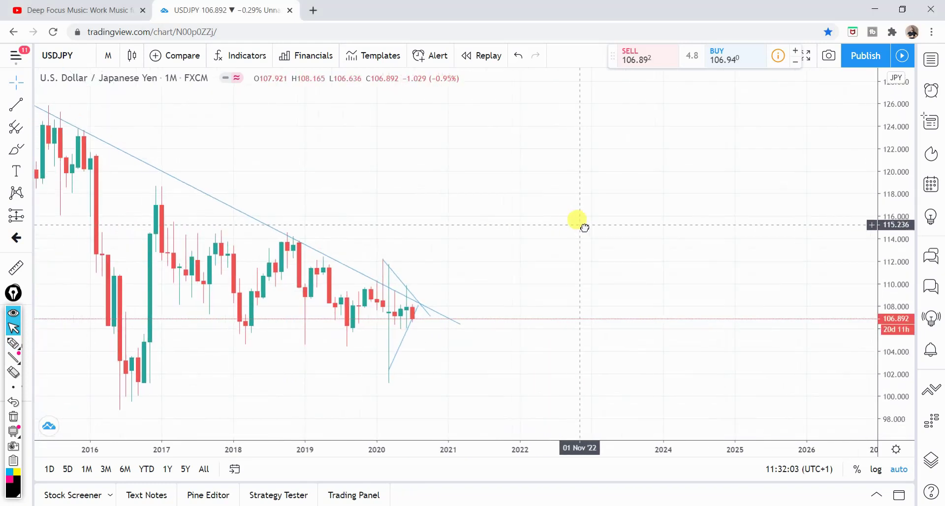
pyautogui.hotkey('ctrl', 'shift', '2')
pyautogui.moveTo(380, 250)
pyautogui.mouseDown()
pyautogui.moveTo(419, 266)
pyautogui.moveTo(422, 279)
pyautogui.mouseUp()
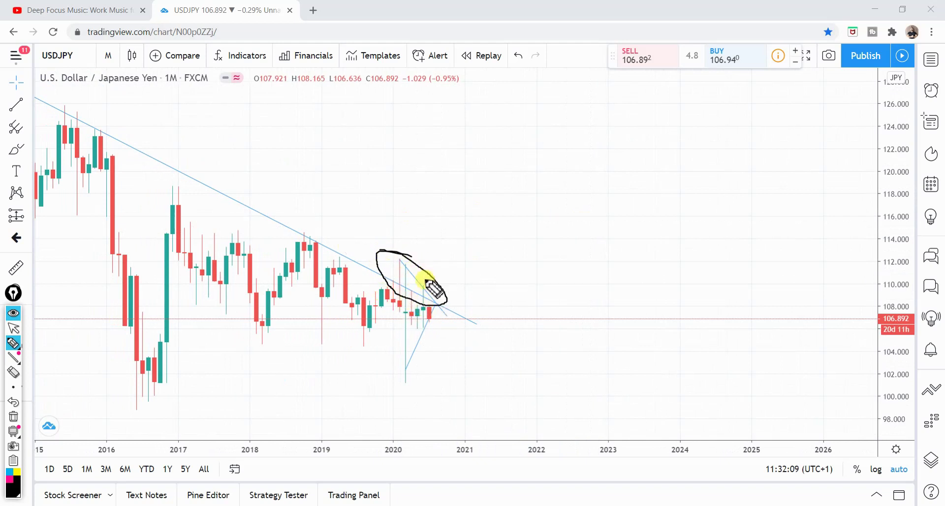
pyautogui.hotkey('ctrl', 'shift', '7')
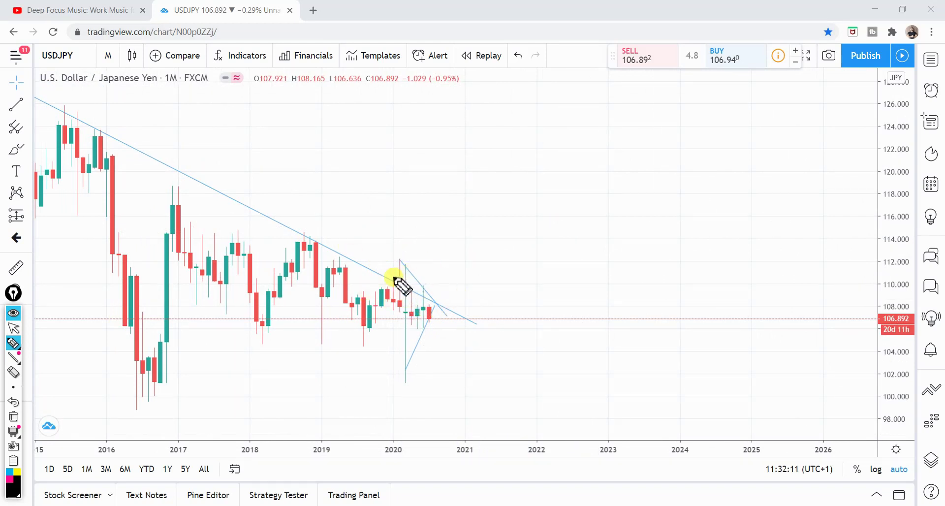
# Circle the 2020 candle bodies just under the long descending trendline, and clear the pen mark.
pyautogui.hotkey('ctrl', 'shift', '2')
pyautogui.moveTo(435, 205); pyautogui.dragTo(624, 213)
pyautogui.moveTo(656, 179); pyautogui.dragTo(616, 185)
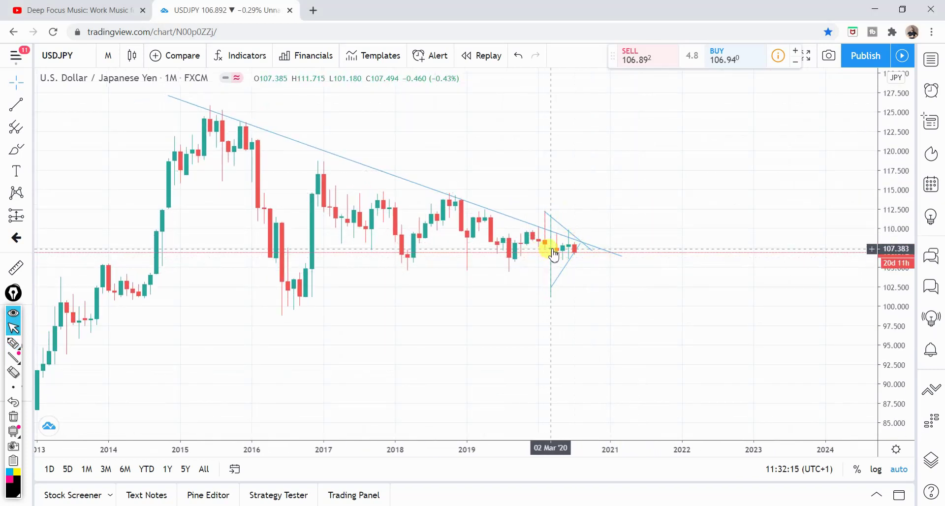
pyautogui.hotkey('ctrl', 'shift', '3')
pyautogui.moveTo(535, 224); pyautogui.dragTo(553, 229)
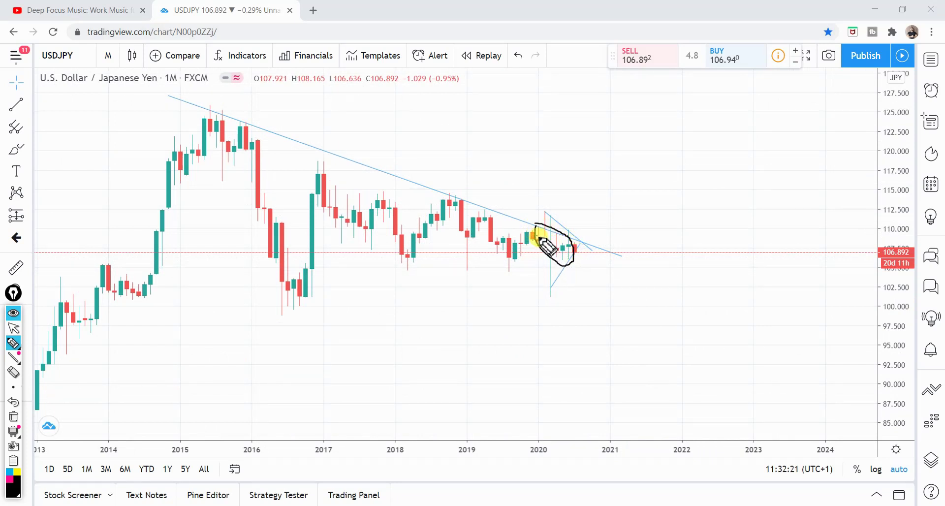
pyautogui.hotkey('ctrl', 'shift', '7')
pyautogui.hotkey('ctrl', 'shift', '2')
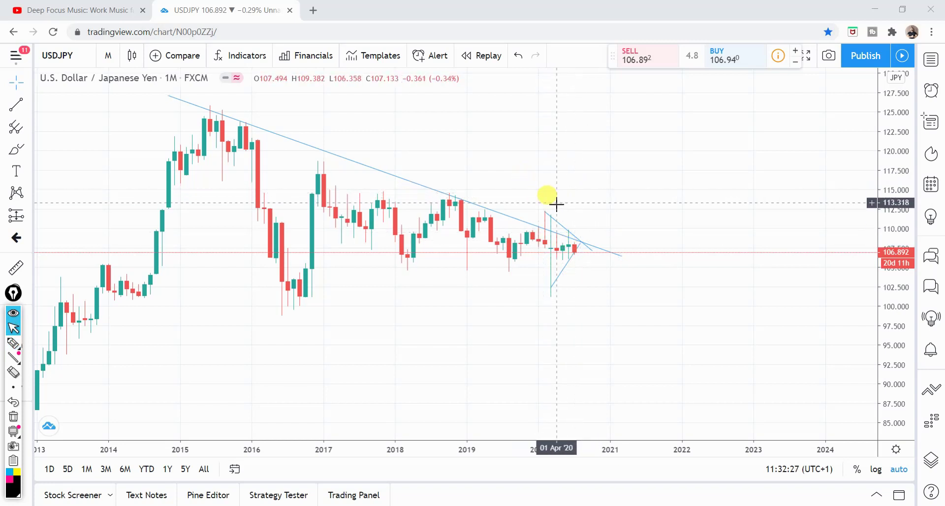
# Trace the upper and lower sides of the small 2020 triangle on the monthly chart, and clear the strokes.
pyautogui.hotkey('ctrl', 'shift', '2')
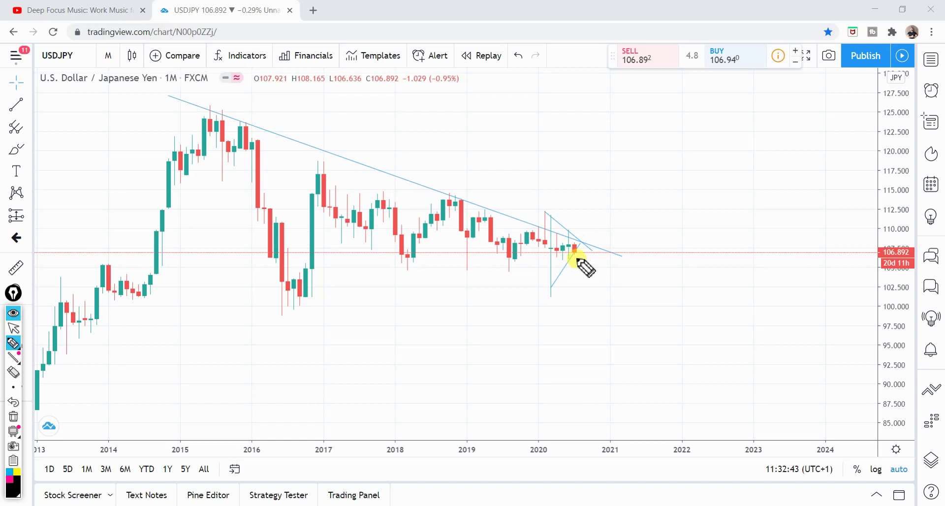
pyautogui.hotkey('ctrl', 'shift', '2')
pyautogui.moveTo(626, 189)
pyautogui.mouseDown()
pyautogui.moveTo(681, 213)
pyautogui.moveTo(644, 200)
pyautogui.mouseUp()
pyautogui.hotkey('ctrl', 'shift', '3')
pyautogui.moveTo(567, 249); pyautogui.dragTo(582, 238)
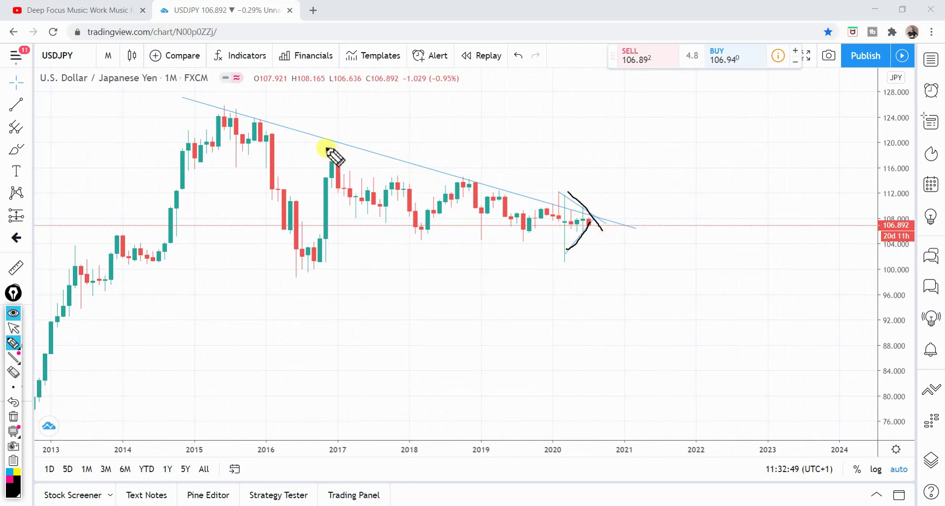
pyautogui.hotkey('ctrl', 'shift', '7')
# Switch the USDJPY chart to the 1 week interval, with the 2020 triangle in view.
pyautogui.hotkey('ctrl', 'shift', '2')
pyautogui.moveTo(679, 187); pyautogui.dragTo(599, 189)
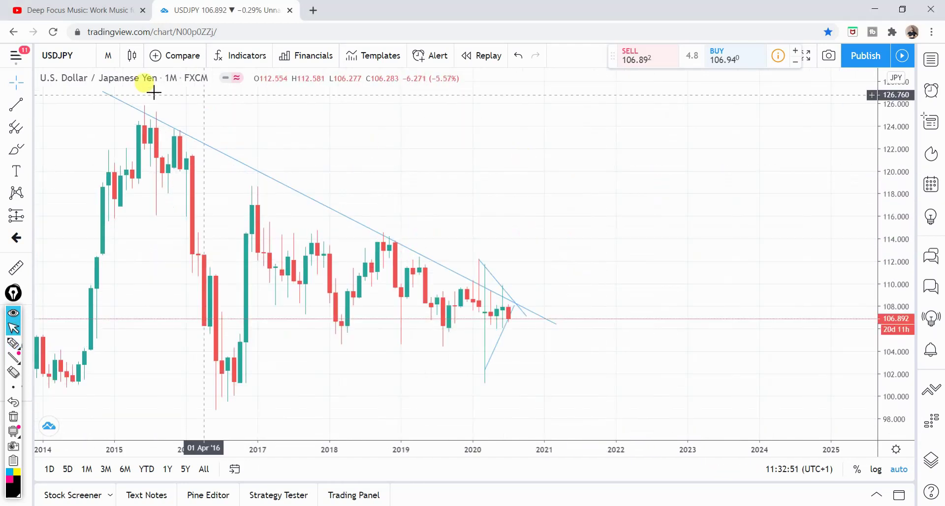
pyautogui.click(106, 56)
pyautogui.click(175, 438)
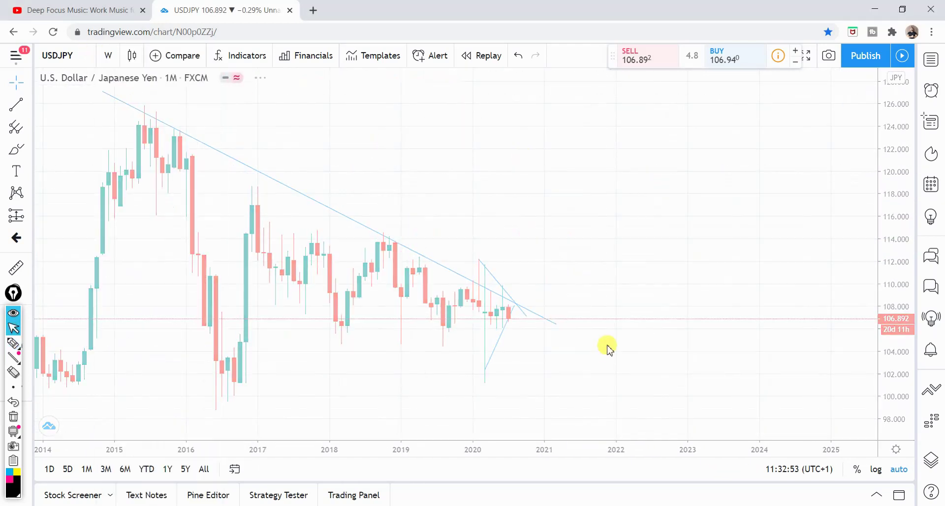
pyautogui.moveTo(593, 162); pyautogui.dragTo(600, 191)
# Trace the lower and upper sides of the converging triangle on the weekly chart with the pen, and clear the strokes.
pyautogui.hotkey('ctrl', 'shift', '3')
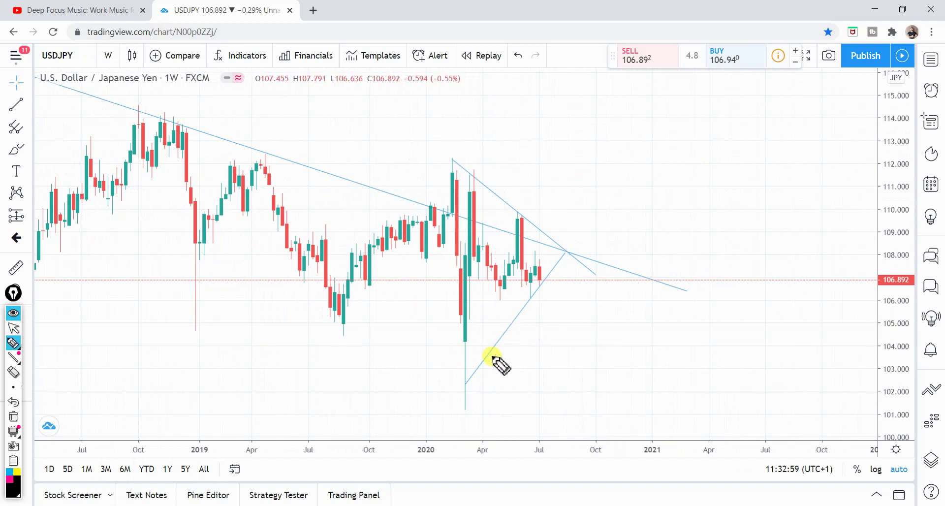
pyautogui.moveTo(478, 371); pyautogui.dragTo(567, 255)
pyautogui.moveTo(466, 165); pyautogui.dragTo(564, 251)
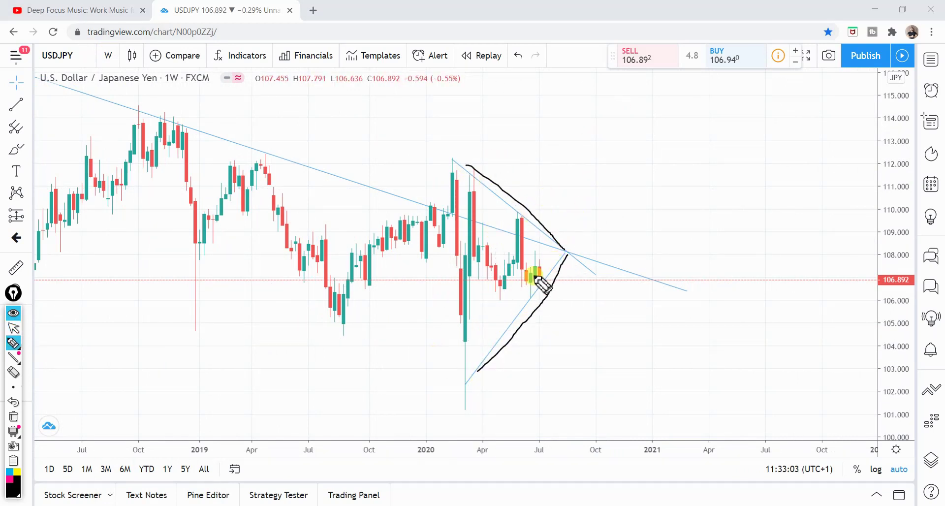
pyautogui.hotkey('ctrl', 'shift', '7')
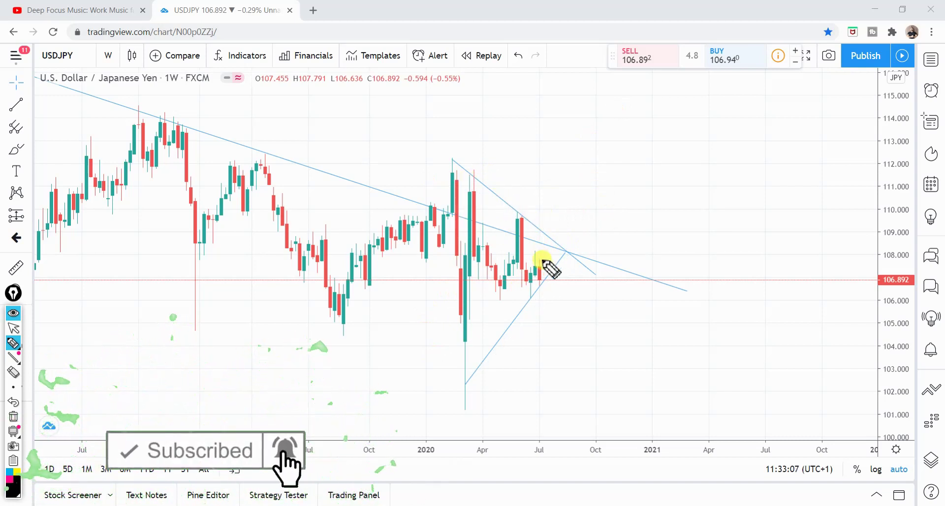
# Sketch zigzag price movement along the long descending trendline and inside the triangle's tip, and clear the pen strokes.
pyautogui.moveTo(313, 167); pyautogui.dragTo(376, 188)
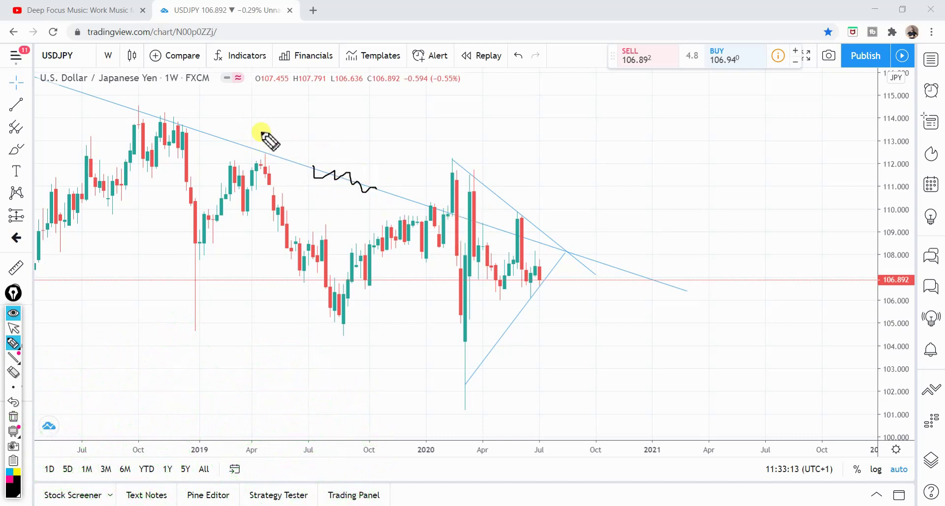
pyautogui.moveTo(395, 194); pyautogui.dragTo(406, 194)
pyautogui.hotkey('ctrl', 'shift', '7')
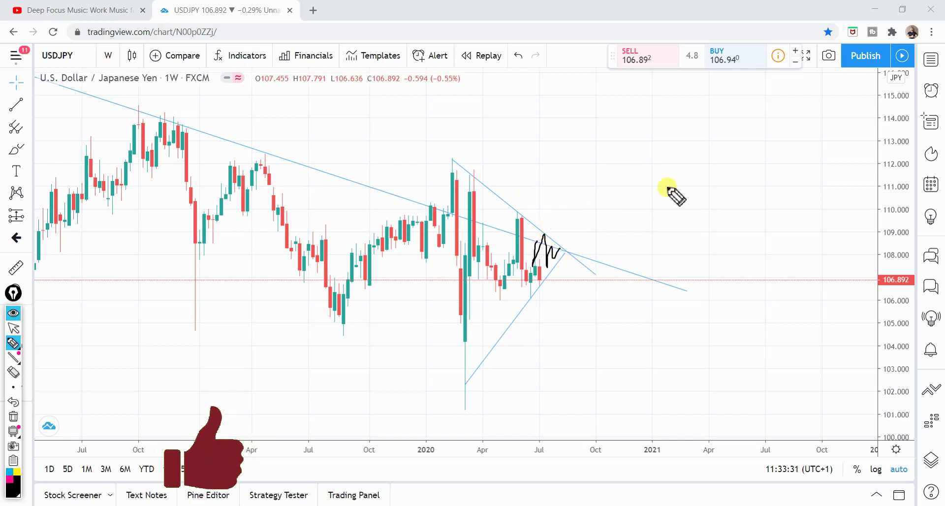
pyautogui.click(557, 249)
# Switch the USDJPY chart to the 1 day interval.
pyautogui.scroll(-2, 687, 234)
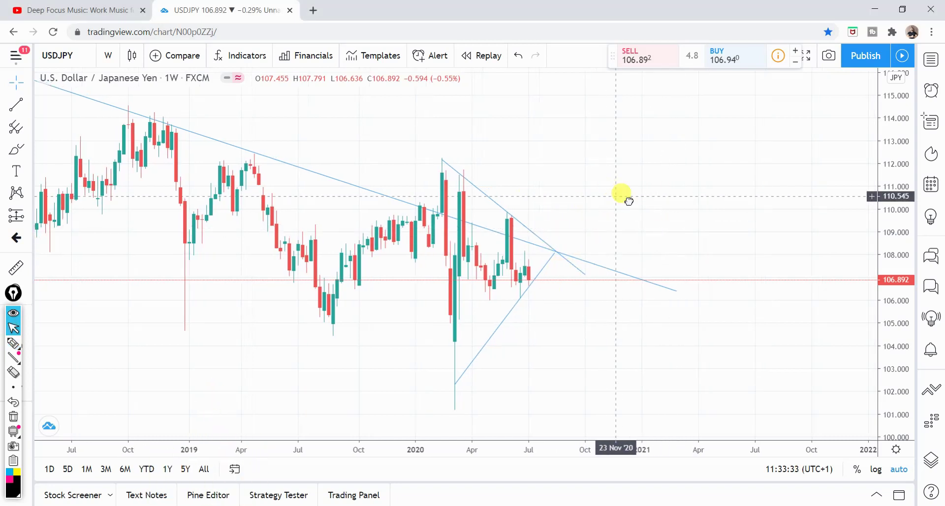
pyautogui.click(108, 55)
pyautogui.click(142, 415)
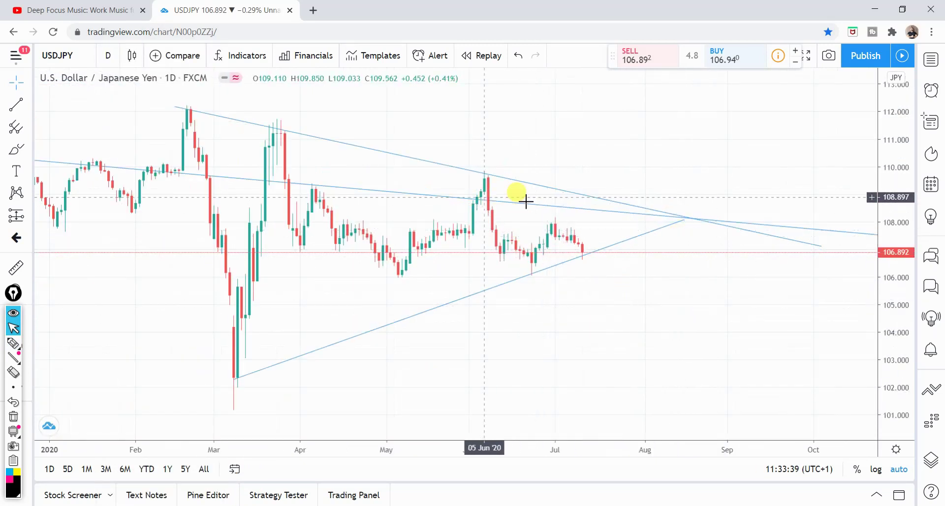
# Mark the late-June low at the triangle's lower trendline on the daily chart, and clear the mark.
pyautogui.hotkey('ctrl', 'shift', '3')
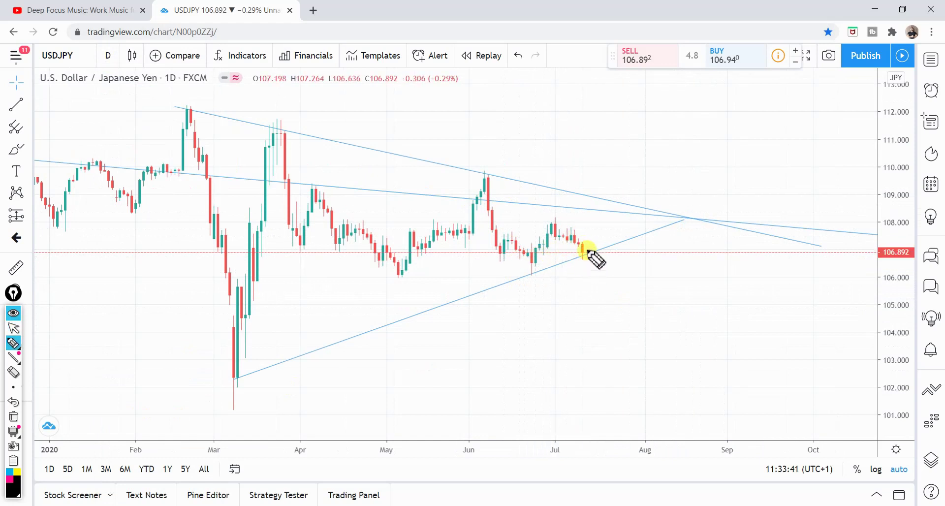
pyautogui.moveTo(530, 273); pyautogui.dragTo(542, 273)
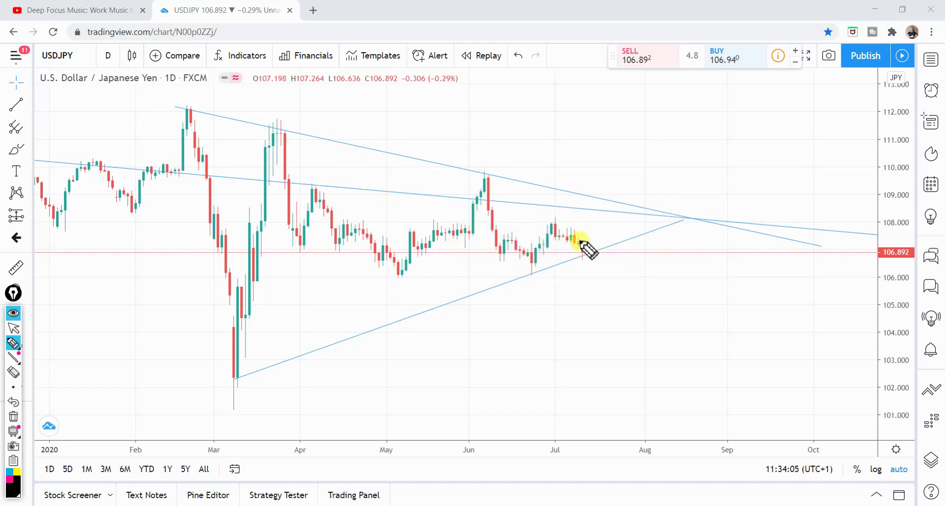
pyautogui.hotkey('ctrl', 'shift', '2')
pyautogui.moveTo(669, 275)
pyautogui.mouseDown()
pyautogui.moveTo(496, 290)
pyautogui.moveTo(661, 291)
pyautogui.mouseUp()
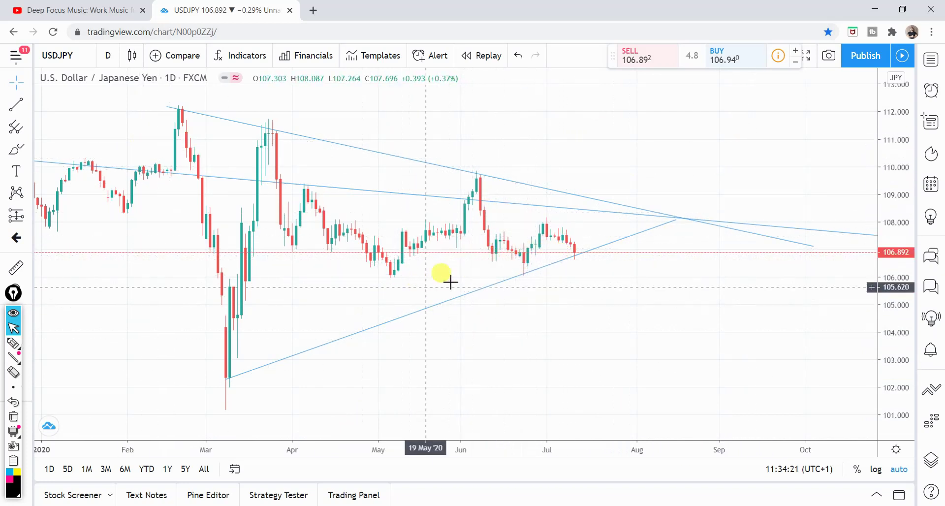
pyautogui.moveTo(593, 288); pyautogui.dragTo(432, 281)
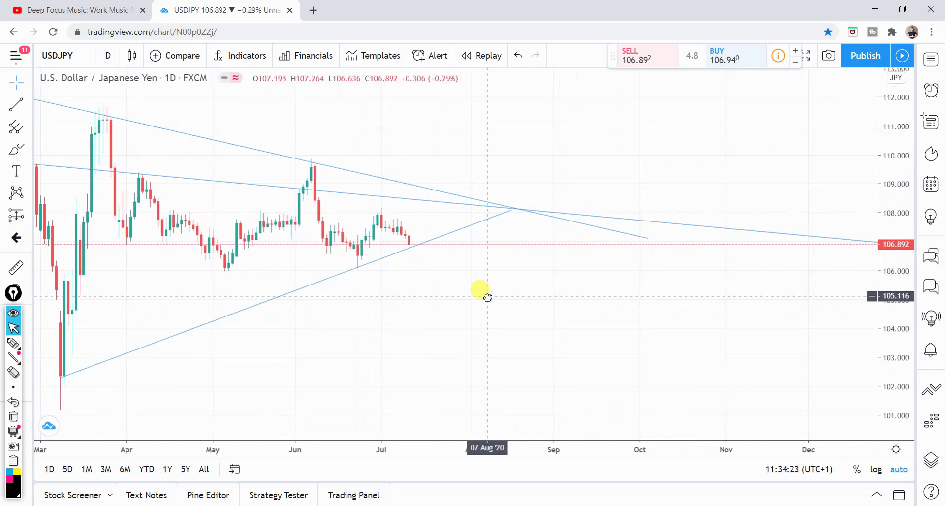
pyautogui.moveTo(497, 298); pyautogui.dragTo(456, 300)
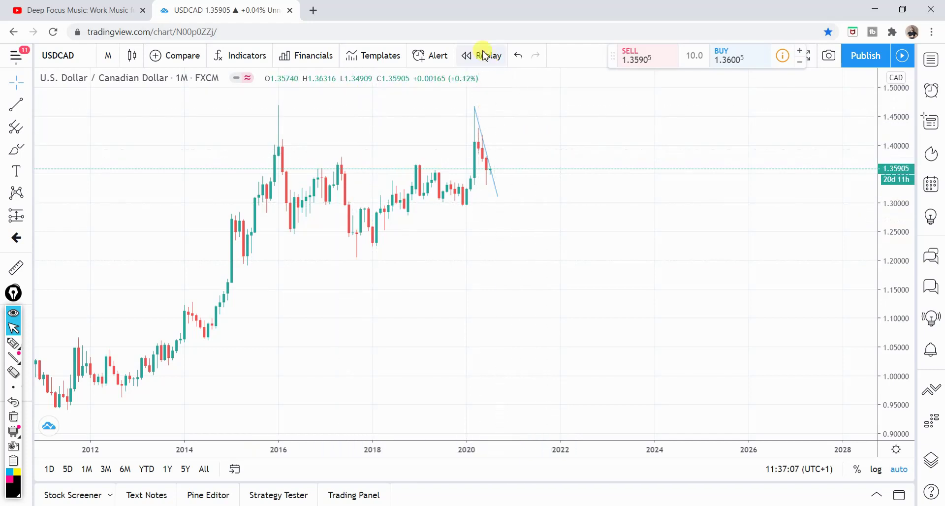
# Mark the 2020 peak where the steep descending trendline starts on the monthly USDCAD chart, and clear the mark.
pyautogui.hotkey('ctrl', 'shift', '3')
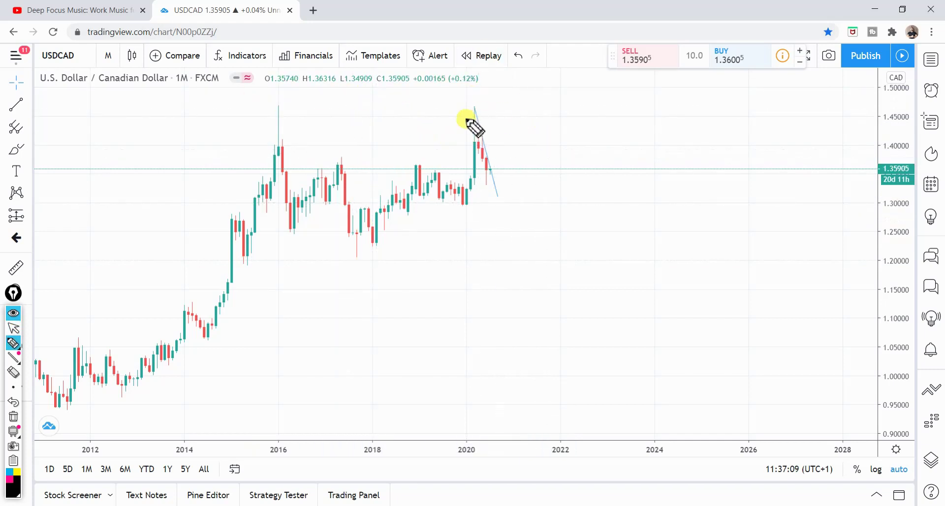
pyautogui.hotkey('ctrl', 'shift', '2')
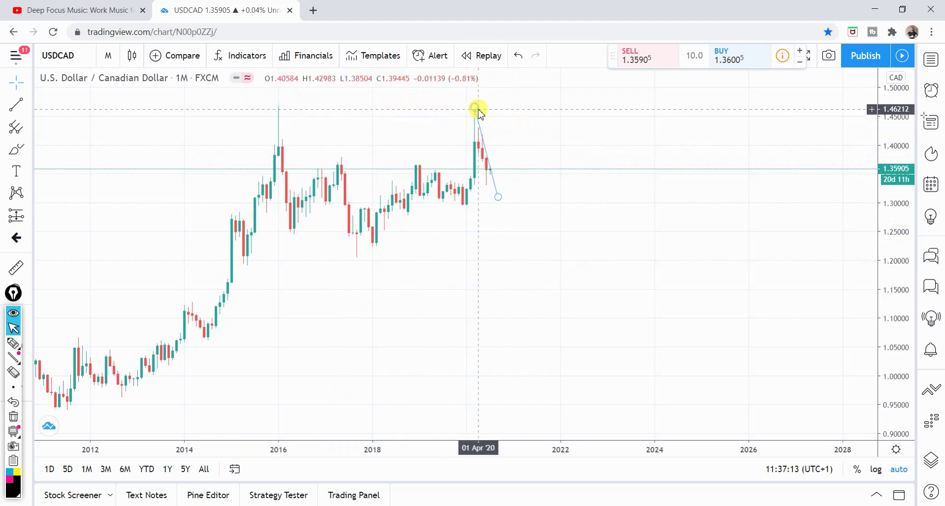
pyautogui.hotkey('ctrl', 'shift', '3')
pyautogui.moveTo(472, 107)
pyautogui.mouseDown()
pyautogui.moveTo(486, 109)
pyautogui.moveTo(474, 109)
pyautogui.moveTo(470, 135)
pyautogui.moveTo(477, 110)
pyautogui.mouseUp()
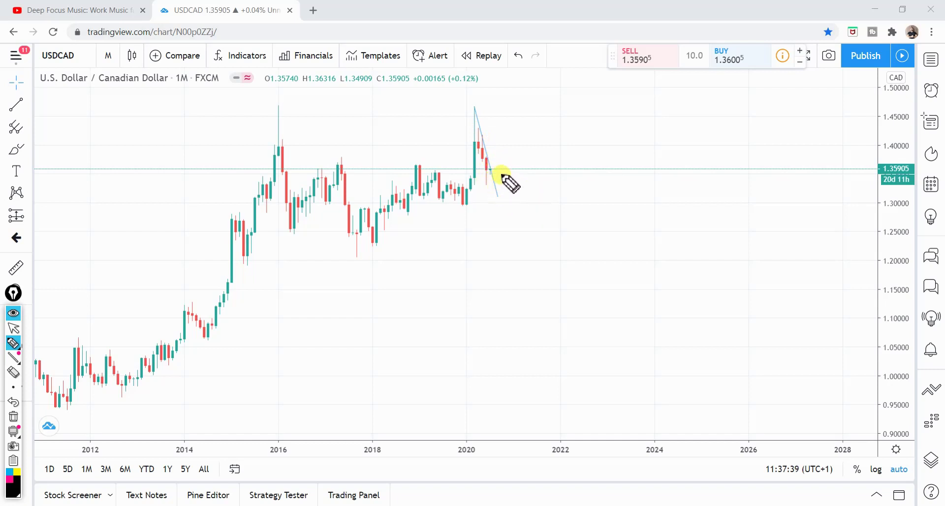
pyautogui.hotkey('ctrl', 'shift', '2')
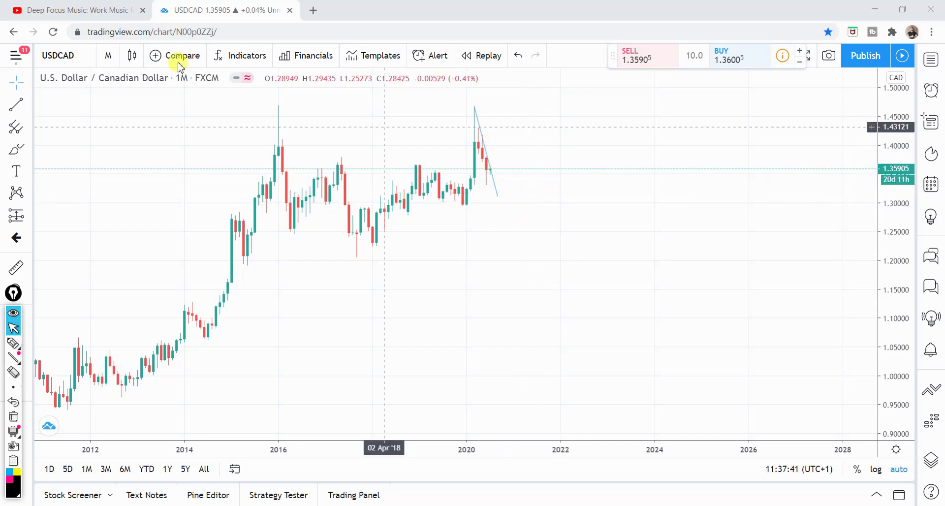
# Switch the USDCAD chart to the 1 week interval, with the 2020 descending trendline in view.
pyautogui.click(125, 53)
pyautogui.click(108, 55)
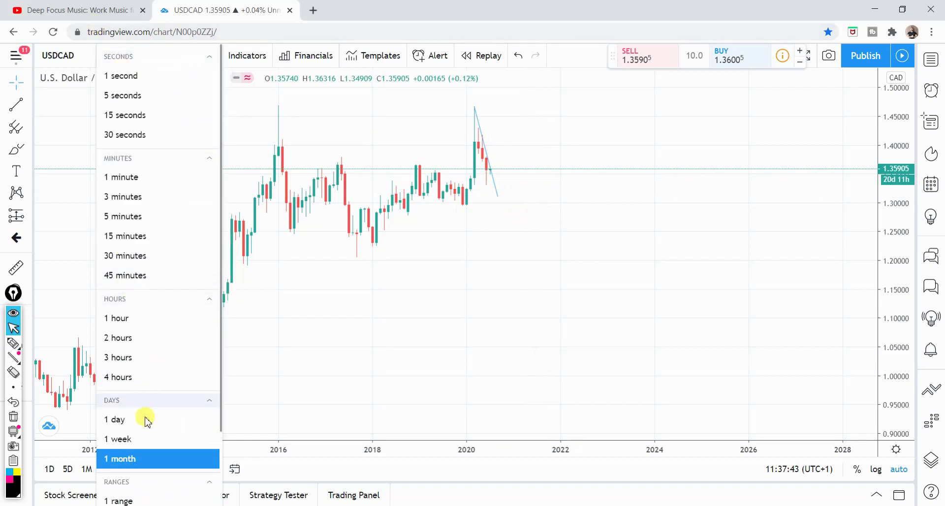
pyautogui.click(151, 439)
pyautogui.moveTo(634, 194)
pyautogui.mouseDown()
pyautogui.moveTo(586, 185)
pyautogui.moveTo(588, 177)
pyautogui.mouseUp()
# Circle the June and July 2020 candles beside the descending trendline on the weekly USDCAD chart with the pen.
pyautogui.hotkey('ctrl', 'shift', '3')
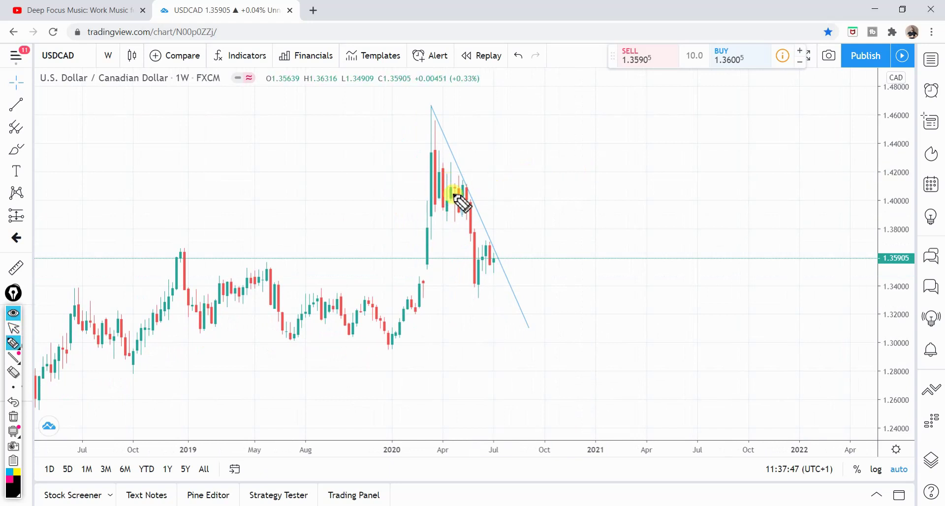
pyautogui.moveTo(460, 206)
pyautogui.mouseDown()
pyautogui.moveTo(476, 288)
pyautogui.moveTo(470, 192)
pyautogui.moveTo(474, 276)
pyautogui.moveTo(503, 257)
pyautogui.moveTo(498, 236)
pyautogui.moveTo(471, 276)
pyautogui.mouseUp()
pyautogui.hotkey('ctrl', 'shift', '7')
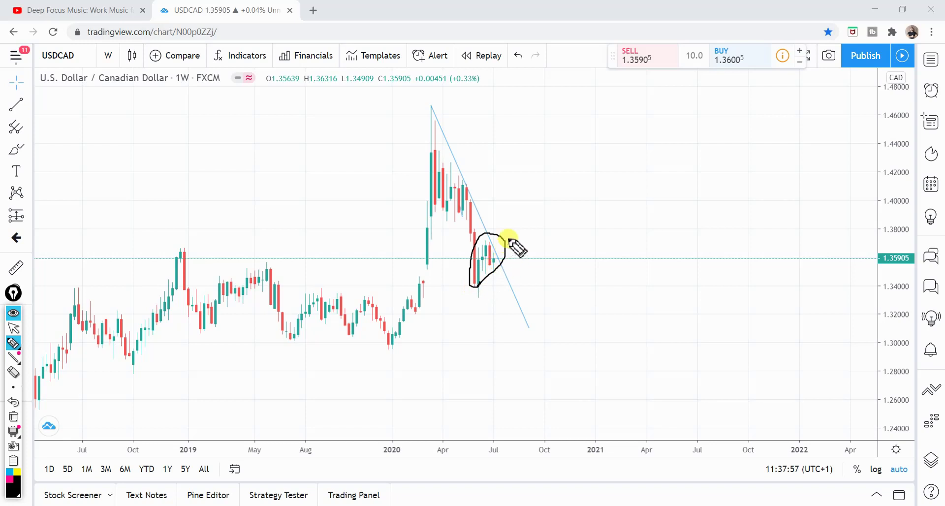
# Clear the pen circle and mark the spring 2017 highs with a short horizontal pen line on the weekly USDCAD chart.
pyautogui.hotkey('ctrl', 'shift', '7')
pyautogui.moveTo(317, 238); pyautogui.dragTo(414, 244)
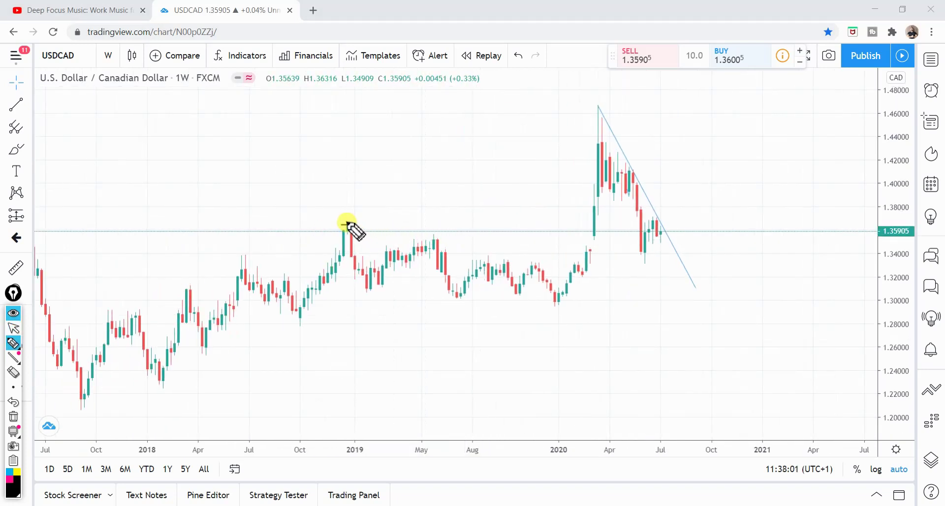
pyautogui.moveTo(361, 191); pyautogui.dragTo(475, 190)
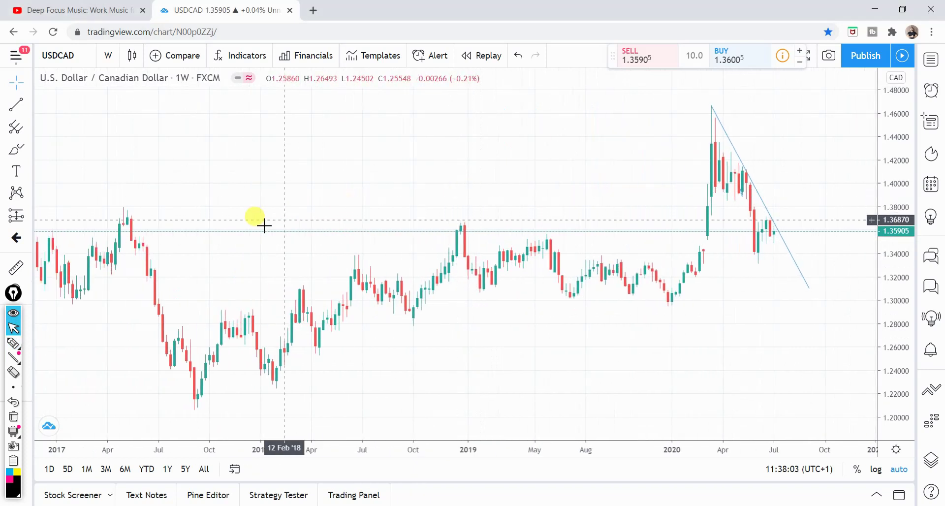
pyautogui.moveTo(120, 218); pyautogui.dragTo(140, 218)
pyautogui.hotkey('ctrl', 'shift', '2')
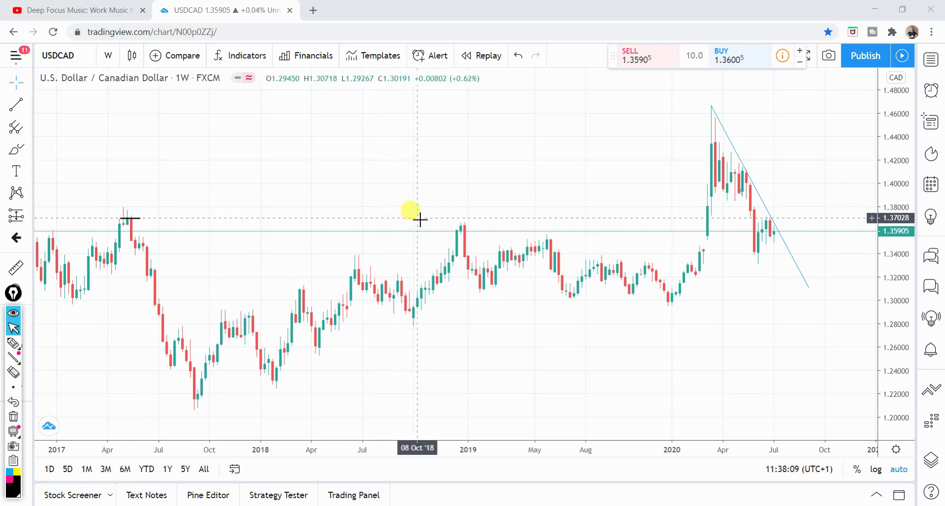
# Mark the June 2020 highs beside the descending trendline with a short horizontal pen line, and clear all pen marks.
pyautogui.hotkey('ctrl', 'shift', '2')
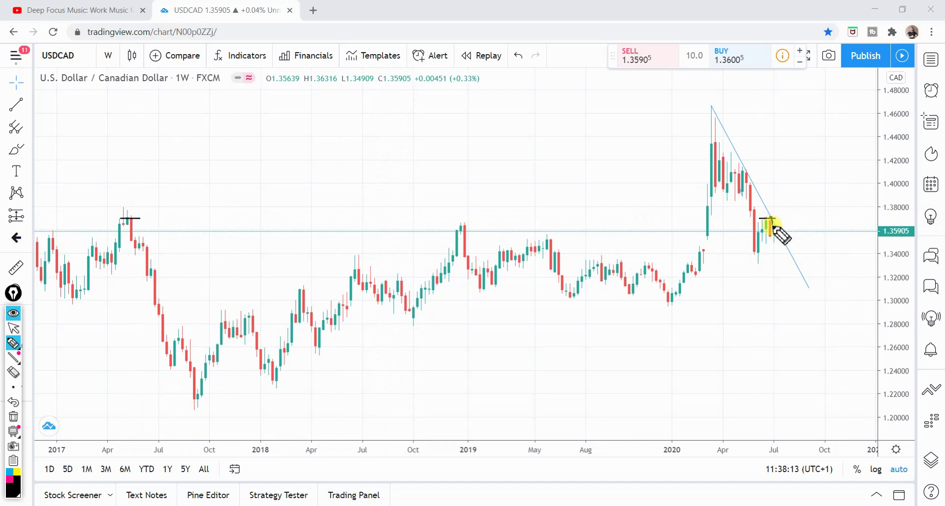
pyautogui.moveTo(773, 239); pyautogui.dragTo(767, 217)
pyautogui.hotkey('ctrl', 'shift', '7')
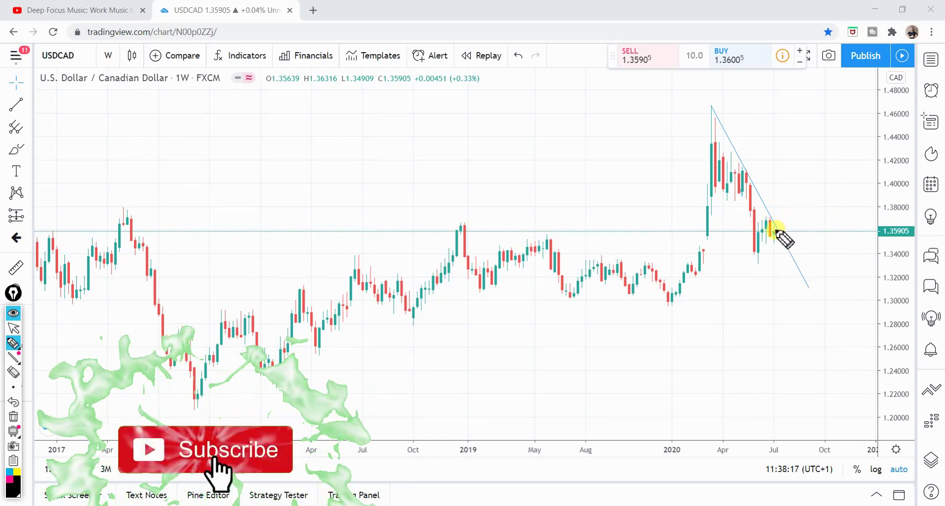
# Switch the USDCAD chart to the 1 day interval, with the 2020 descending trendline in view.
pyautogui.hotkey('ctrl', 'shift', '2')
pyautogui.moveTo(816, 212); pyautogui.dragTo(485, 200)
pyautogui.moveTo(539, 226); pyautogui.dragTo(738, 219)
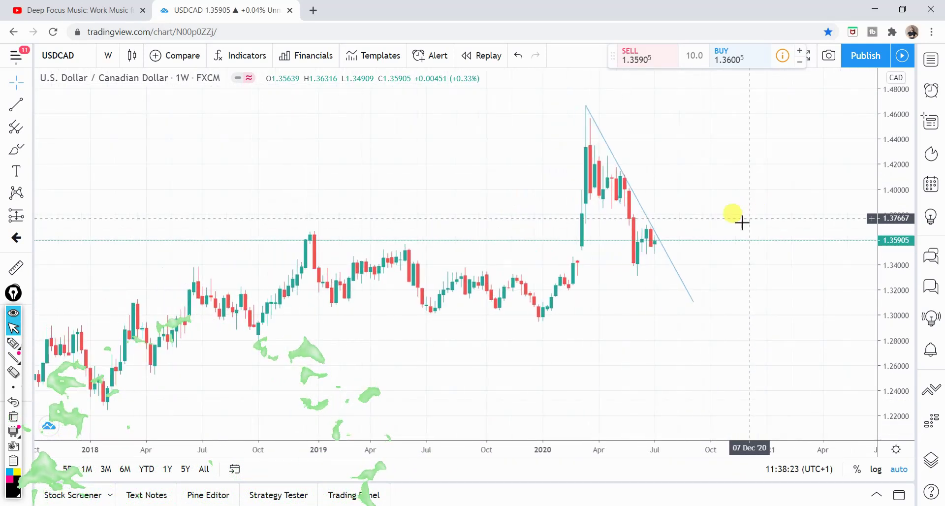
pyautogui.click(107, 55)
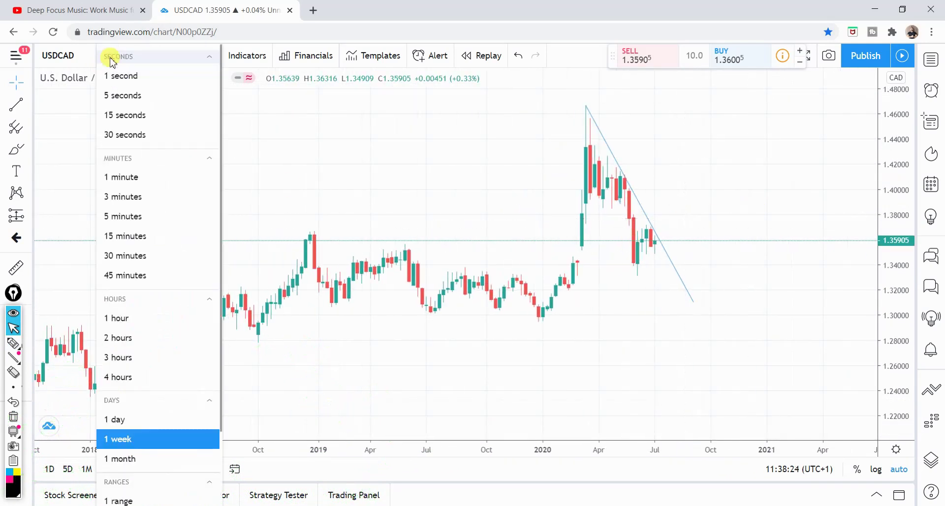
pyautogui.click(124, 418)
pyautogui.moveTo(565, 211); pyautogui.dragTo(549, 190)
pyautogui.scroll(-2, 548, 190)
pyautogui.moveTo(698, 197); pyautogui.dragTo(633, 193)
pyautogui.moveTo(568, 194)
pyautogui.mouseDown()
pyautogui.moveTo(684, 198)
pyautogui.moveTo(664, 194)
pyautogui.moveTo(633, 221)
pyautogui.mouseUp()
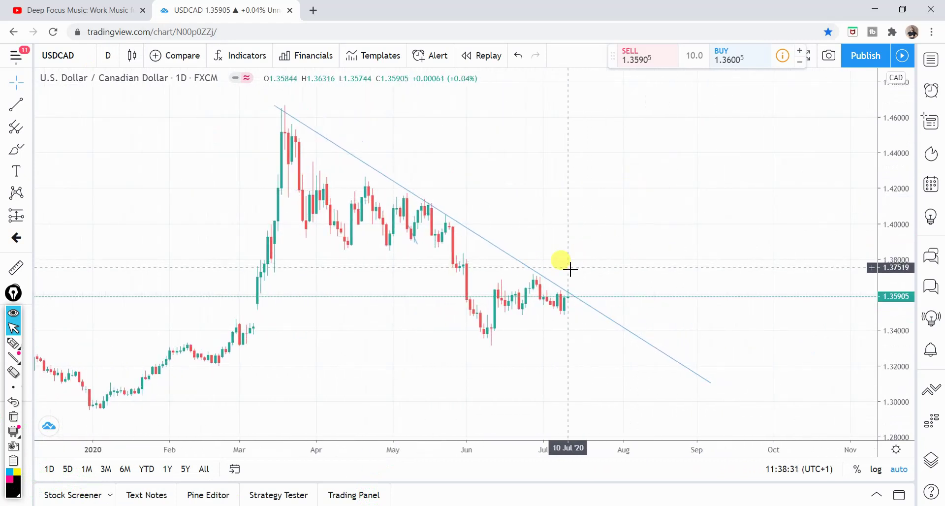
# Box the June–July 2020 range and mark the late-June high at the descending trendline with the pen, clearing each mark.
pyautogui.moveTo(494, 317)
pyautogui.mouseDown()
pyautogui.moveTo(541, 315)
pyautogui.moveTo(590, 296)
pyautogui.moveTo(534, 276)
pyautogui.moveTo(492, 276)
pyautogui.moveTo(486, 298)
pyautogui.mouseUp()
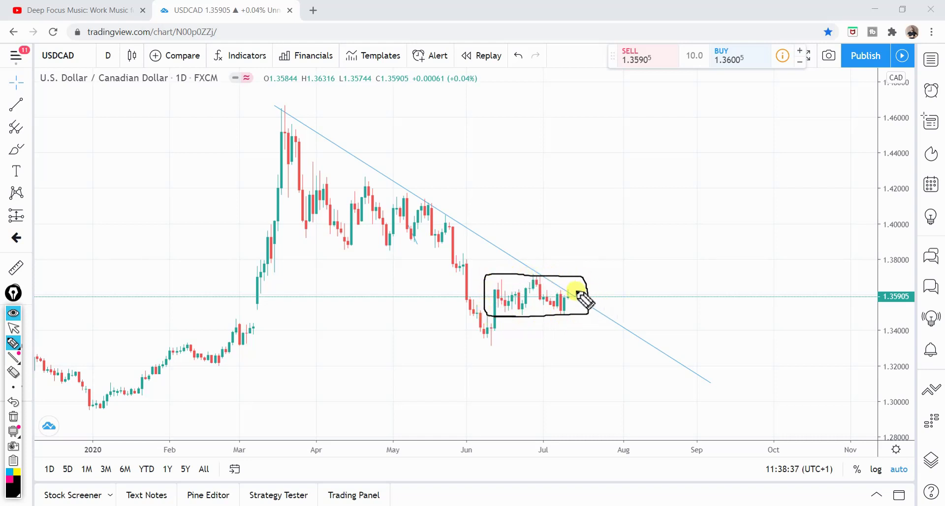
pyautogui.hotkey('ctrl', 'shift', '7')
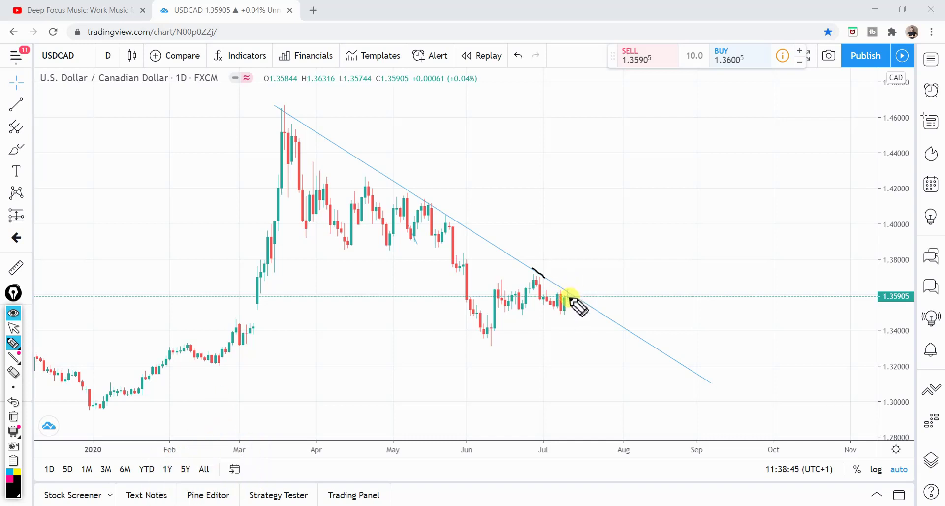
pyautogui.hotkey('ctrl', 'shift', '7')
# Draw short downward pen strokes below the latest daily candle, box the June–July 2020 range around them, and clear the marks.
pyautogui.hotkey('ctrl', 'shift', '2')
pyautogui.moveTo(585, 227); pyautogui.dragTo(689, 232)
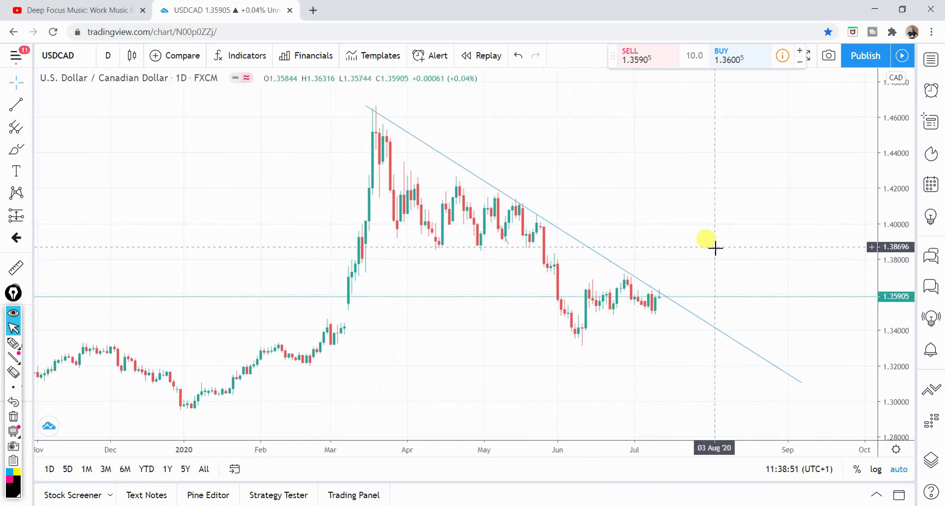
pyautogui.hotkey('ctrl', 'shift', '3')
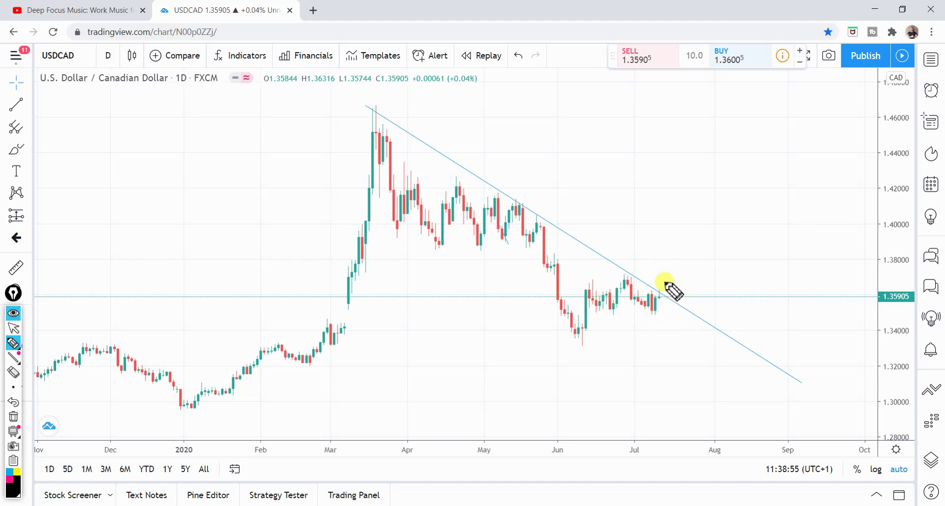
pyautogui.moveTo(664, 299); pyautogui.dragTo(665, 311)
pyautogui.moveTo(669, 311); pyautogui.dragTo(667, 325)
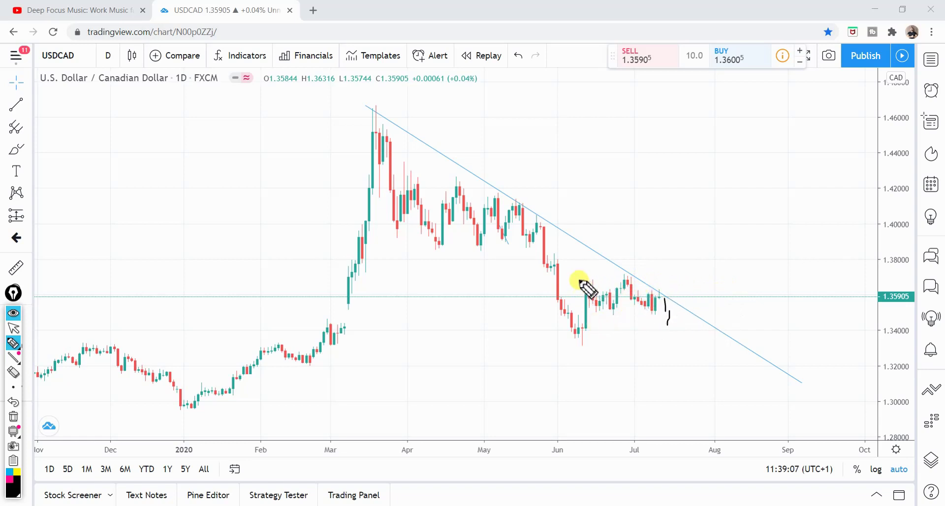
pyautogui.moveTo(575, 278)
pyautogui.mouseDown()
pyautogui.moveTo(645, 277)
pyautogui.moveTo(685, 295)
pyautogui.moveTo(686, 323)
pyautogui.moveTo(569, 316)
pyautogui.moveTo(567, 275)
pyautogui.moveTo(619, 287)
pyautogui.mouseUp()
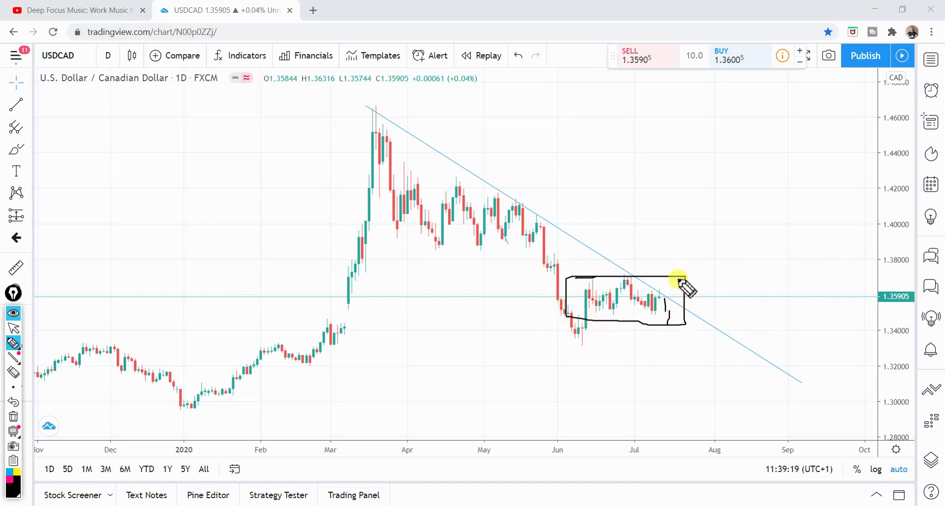
pyautogui.hotkey('ctrl', 'shift', '7')
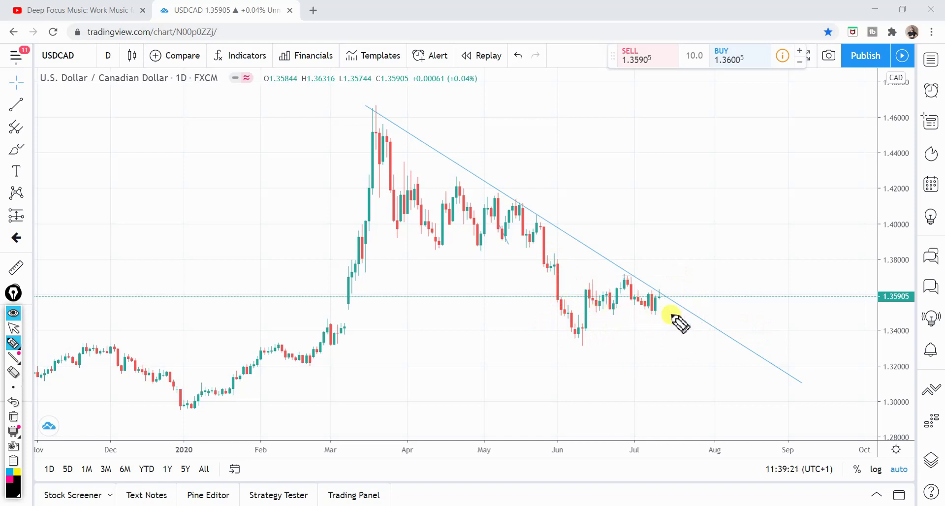